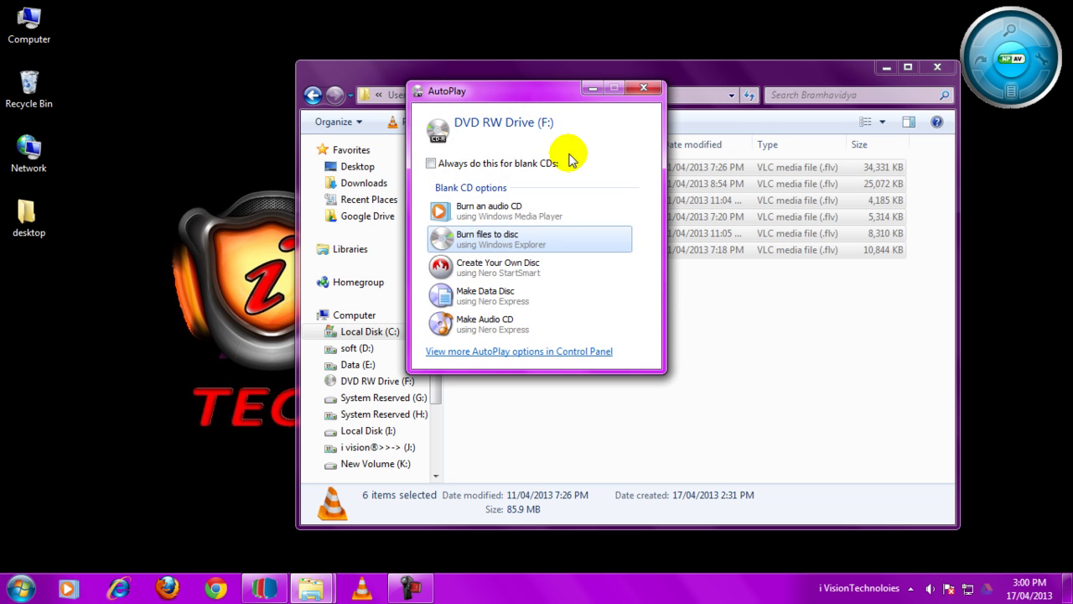
Dismiss the AutoPlay prompt for the blank CD and launch Nero Express.
click(639, 91)
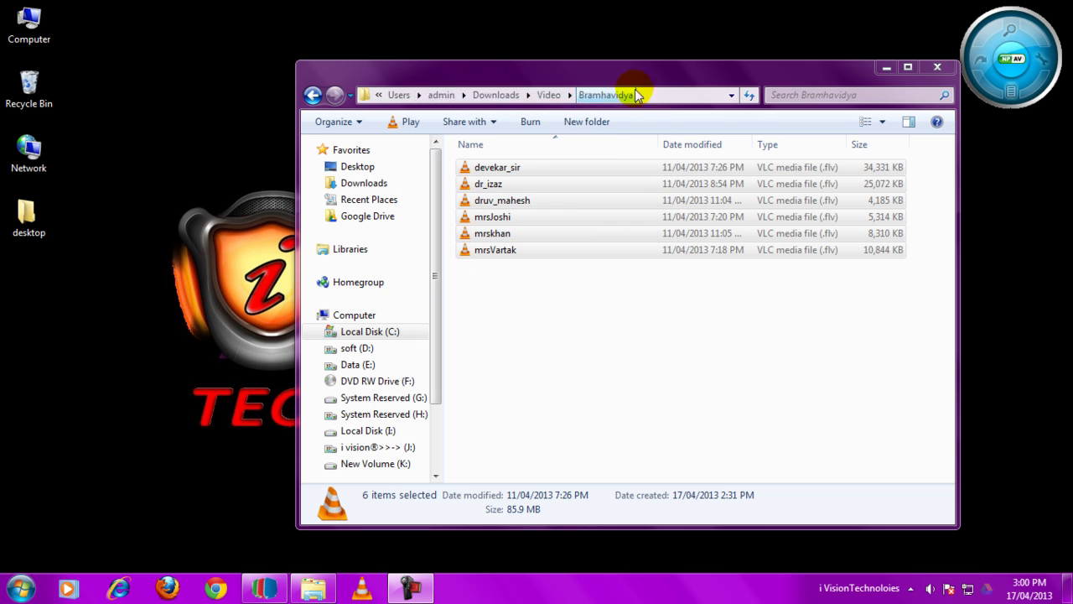
click(21, 587)
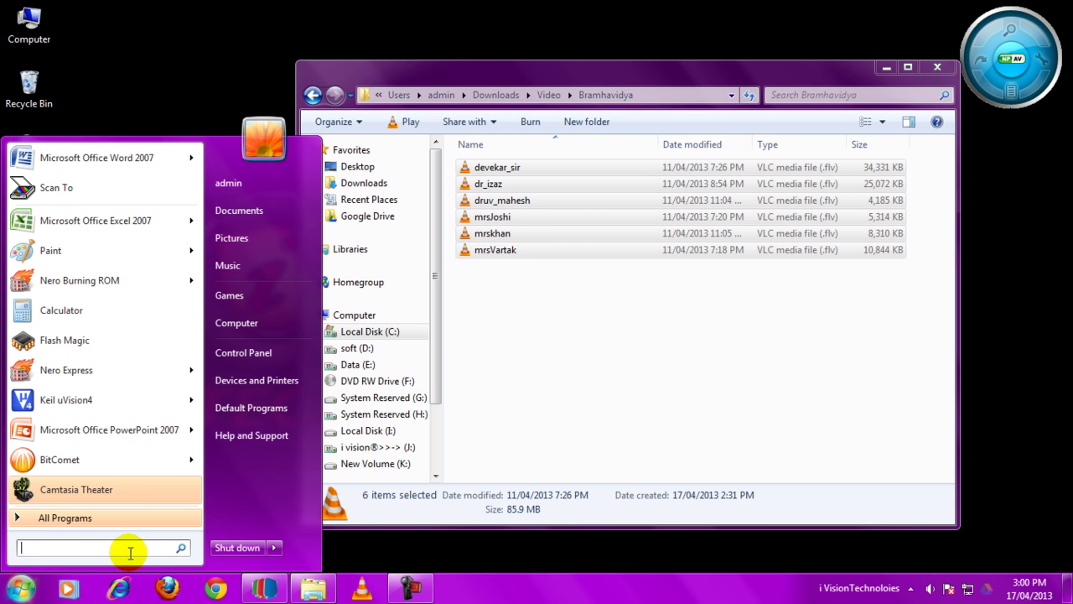
text(nero e)
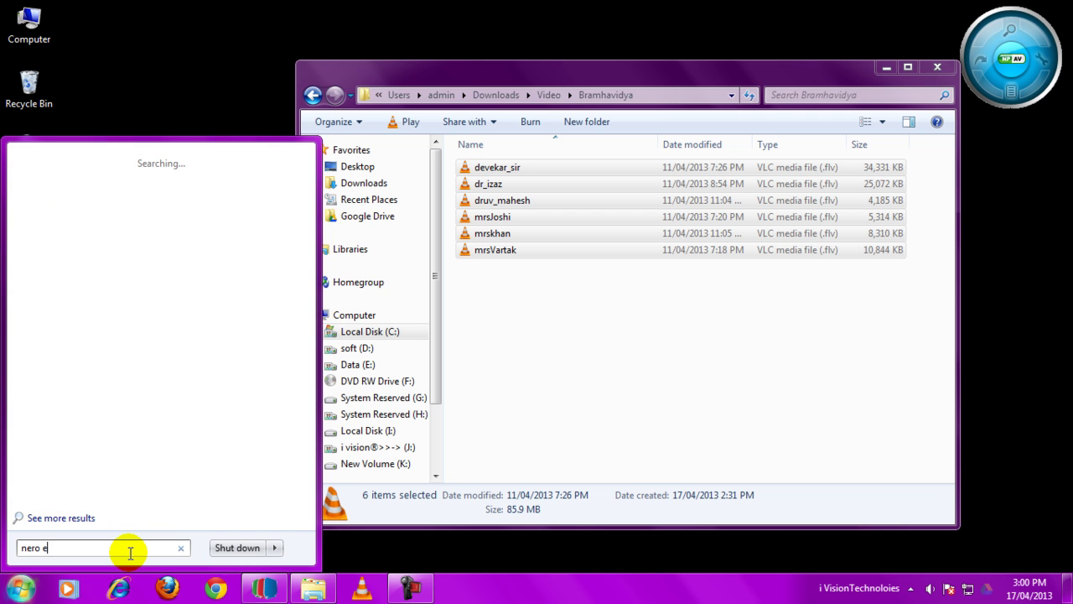
text(xpress)
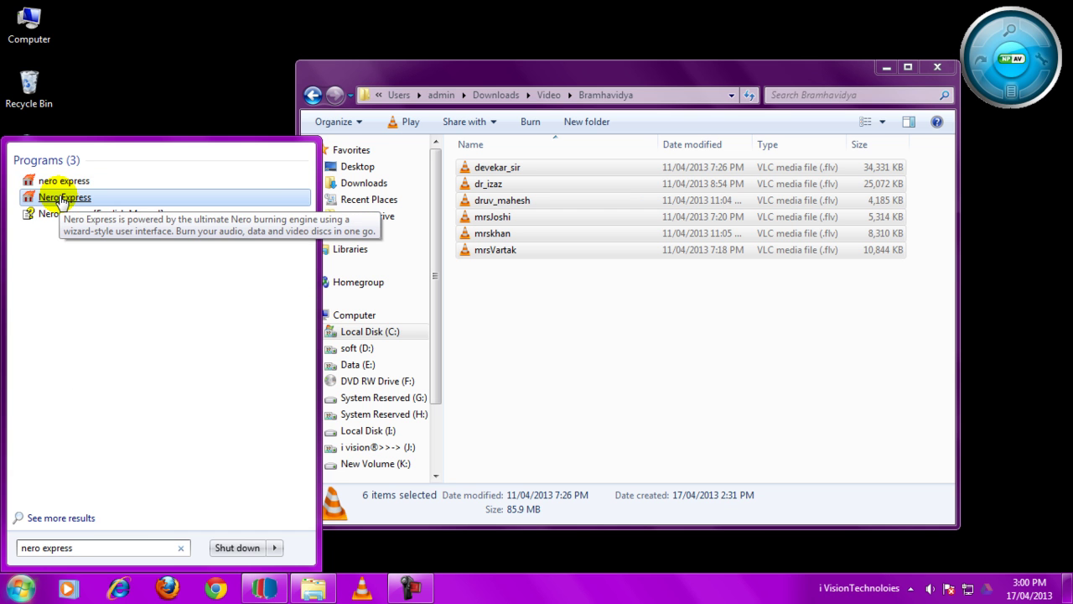
click(61, 200)
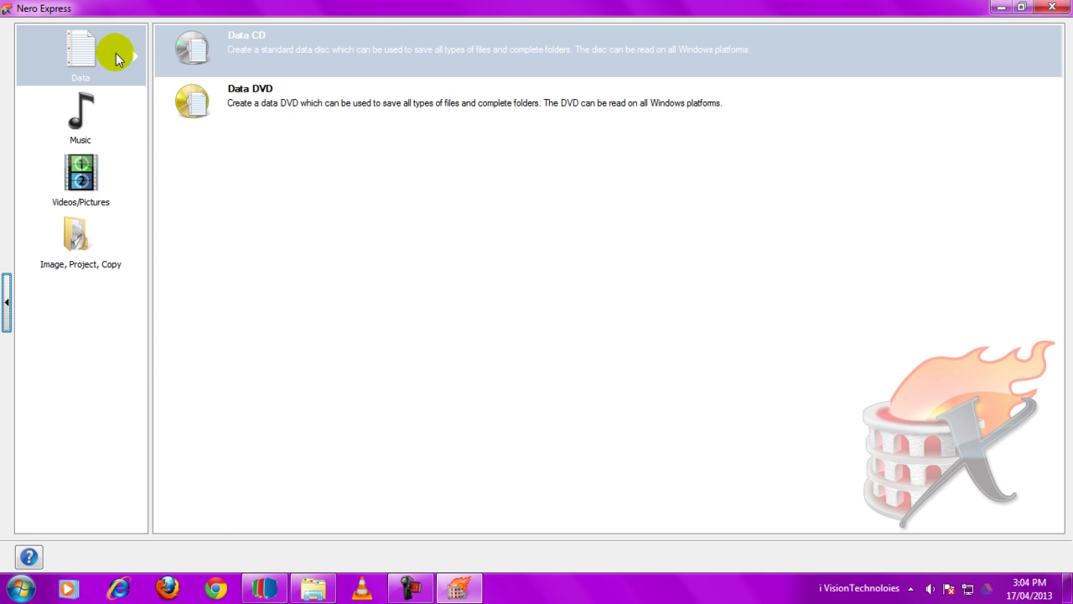
Review the project types offered for Data, Music, Videos/Pictures, and Image, Project, Copy.
click(92, 55)
click(193, 66)
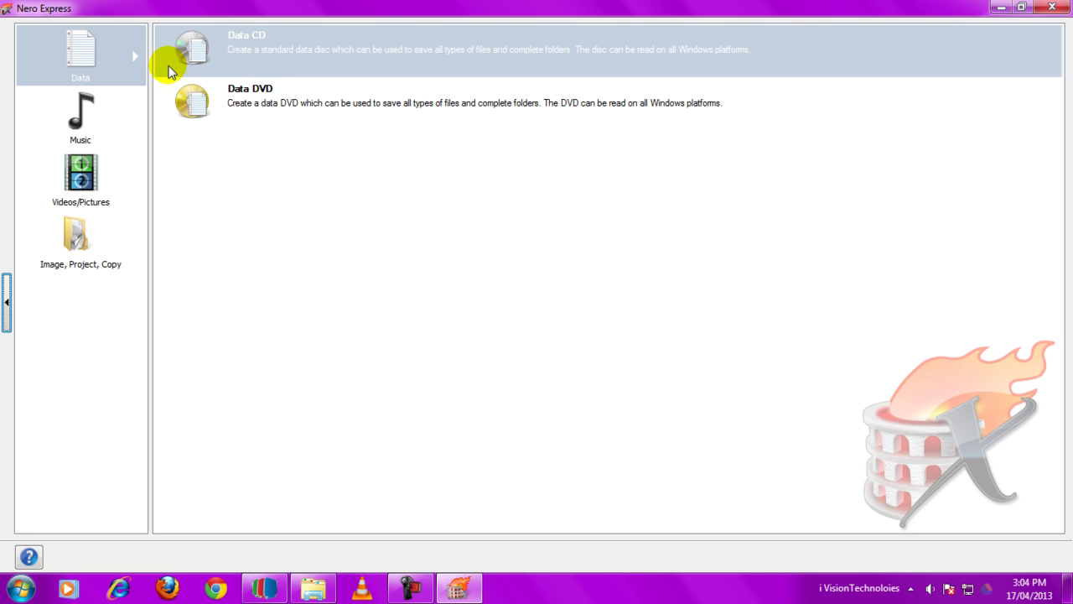
click(89, 132)
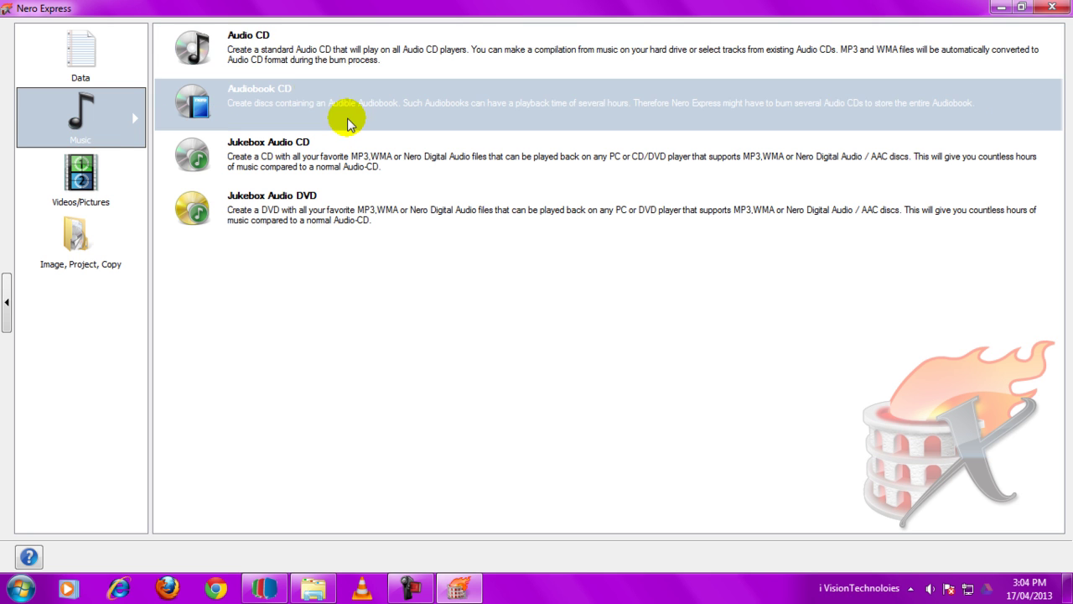
click(101, 180)
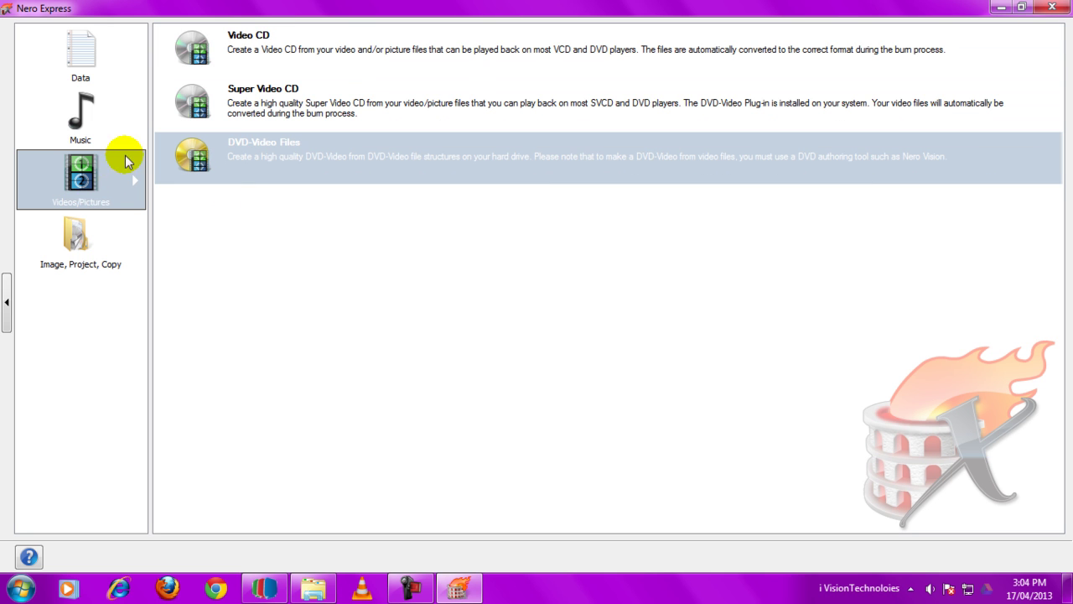
click(80, 264)
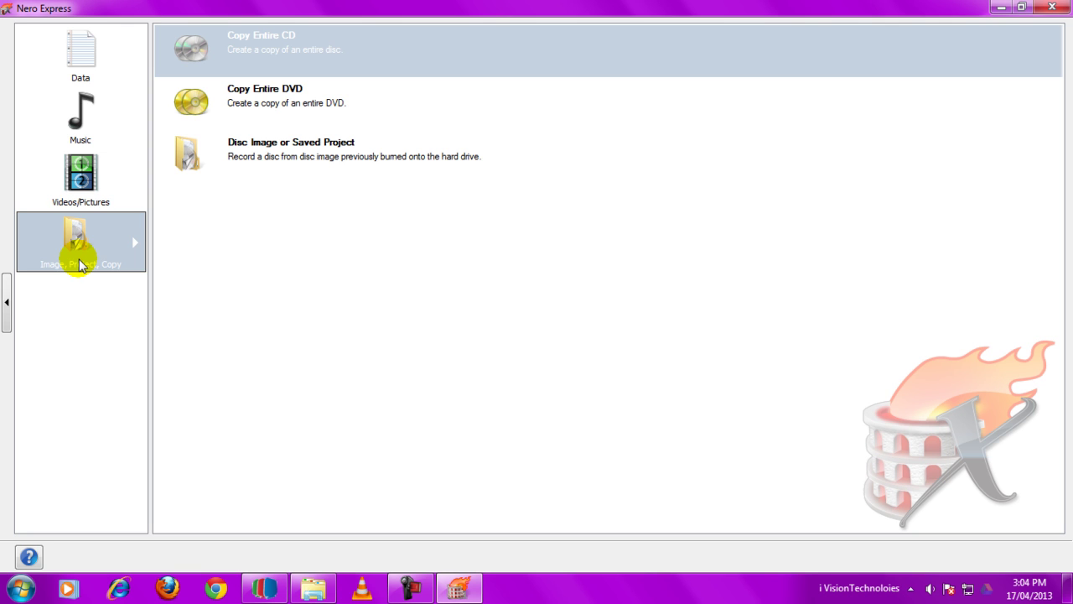
Start a new Data CD project from the Data category.
click(85, 64)
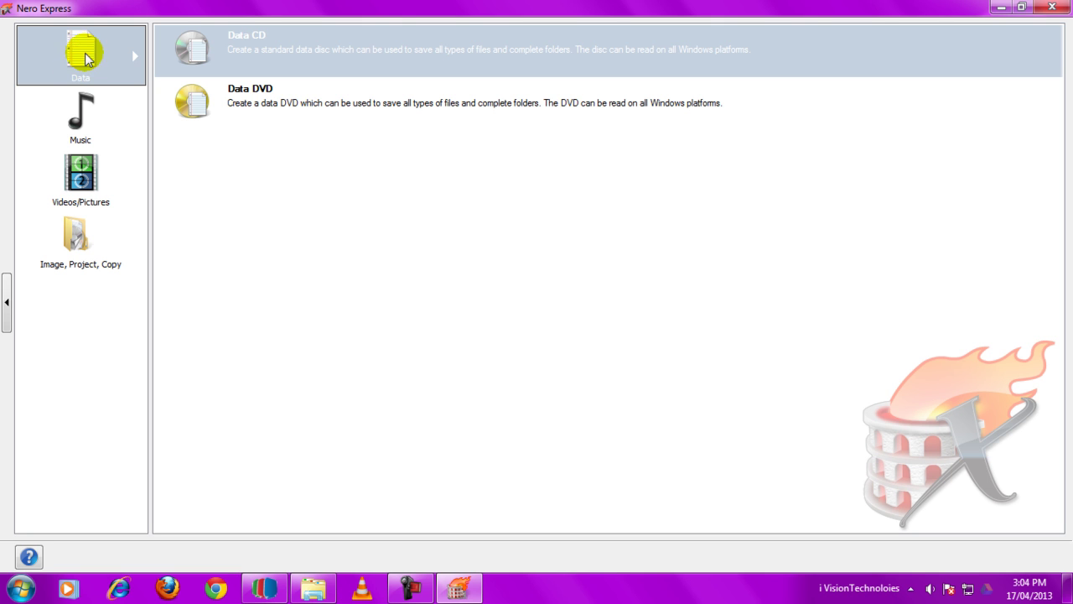
click(89, 61)
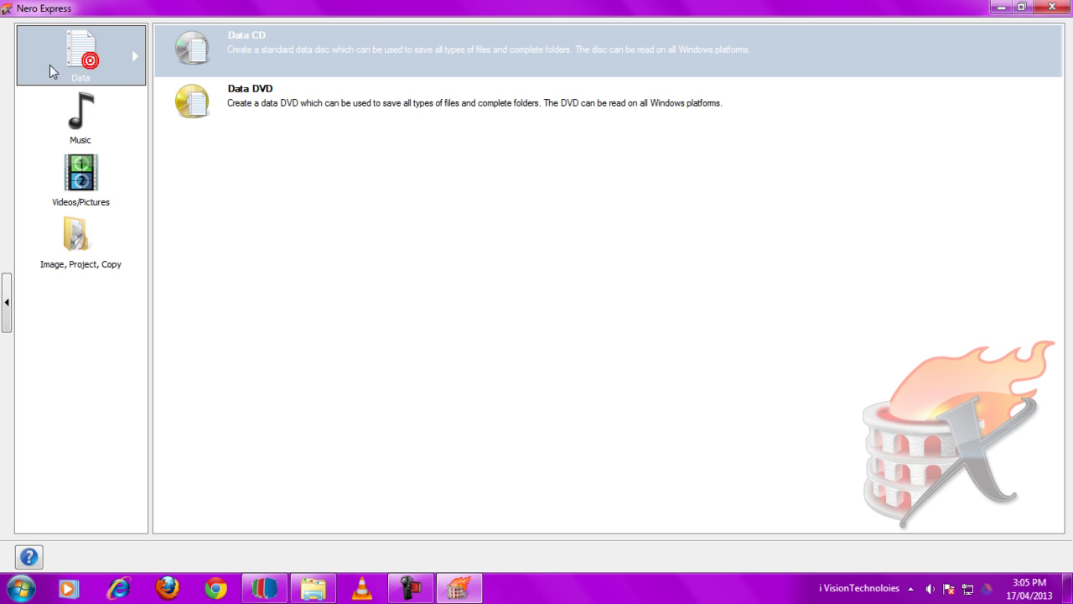
click(254, 54)
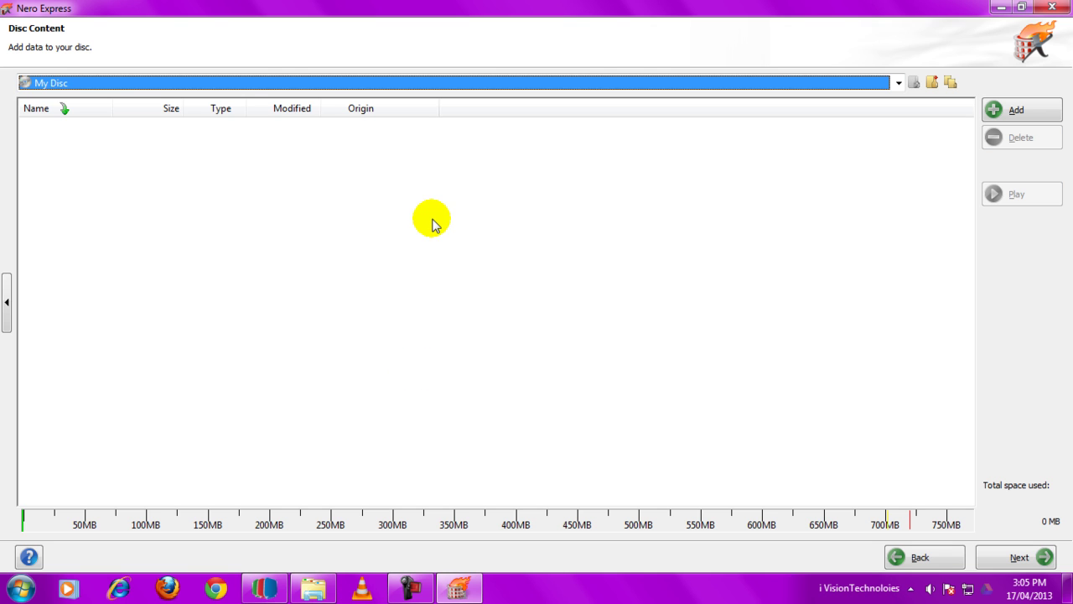
click(146, 189)
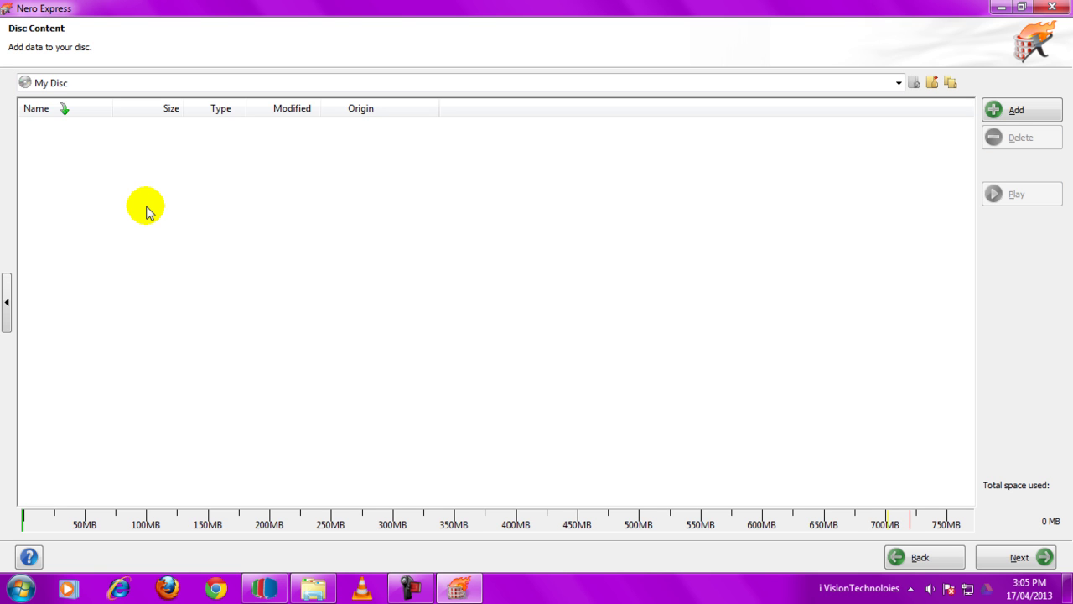
Add the six selected video files from the open Bramhavidya folder window to the disc, and close that window.
click(317, 590)
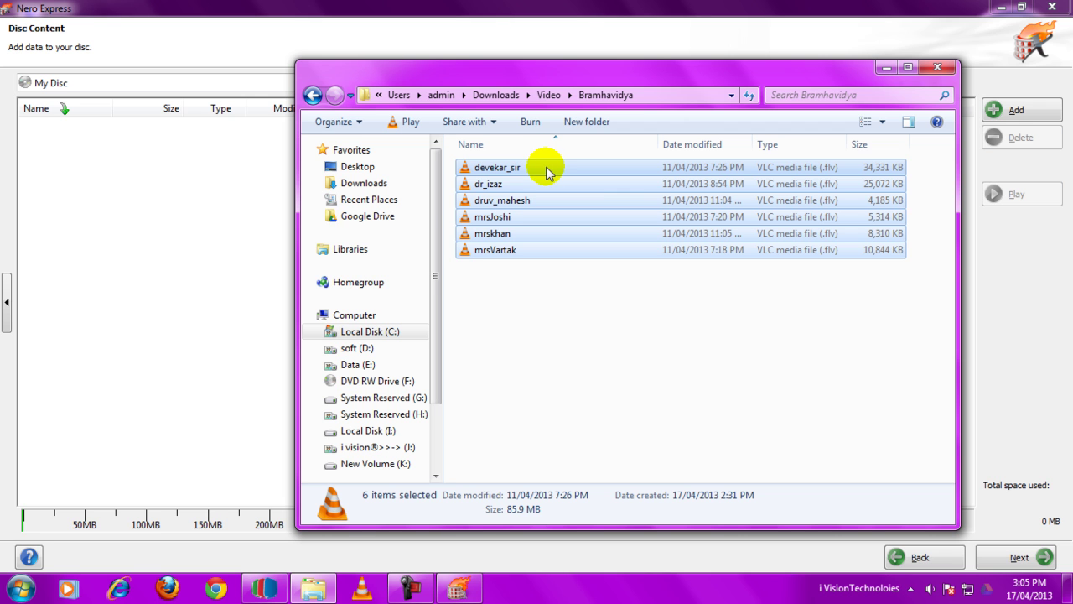
drag(546, 172, 200, 219)
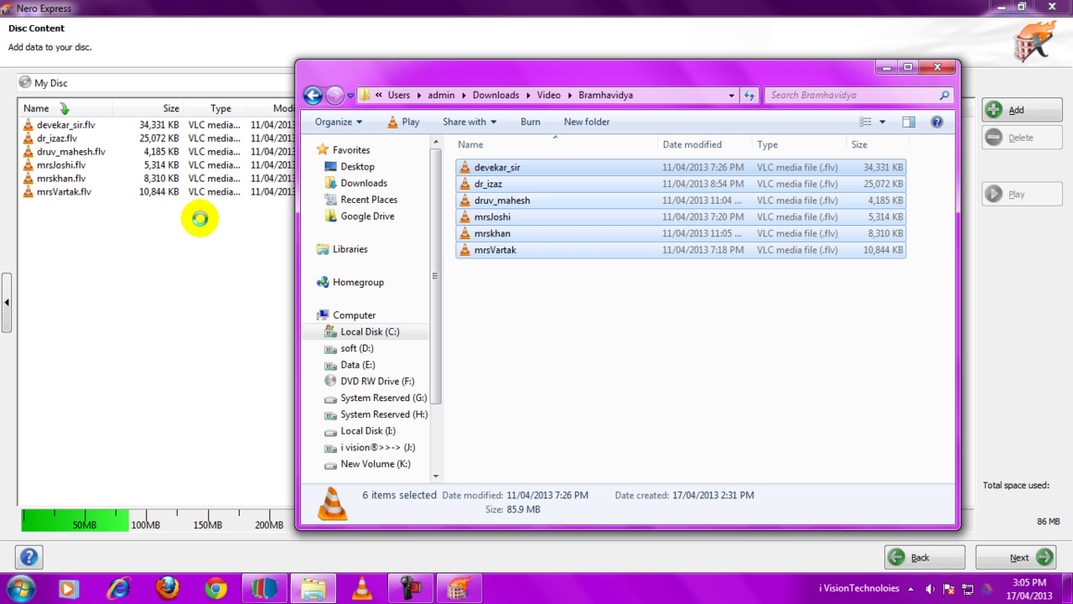
click(930, 66)
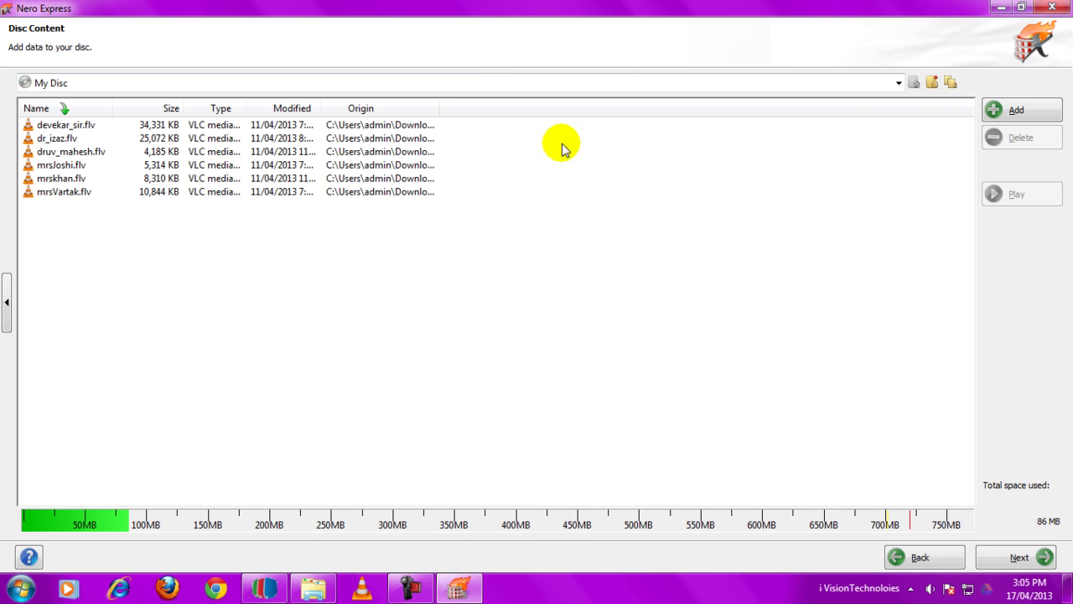
Remove all six video files from the disc content and confirm the removal.
click(269, 125)
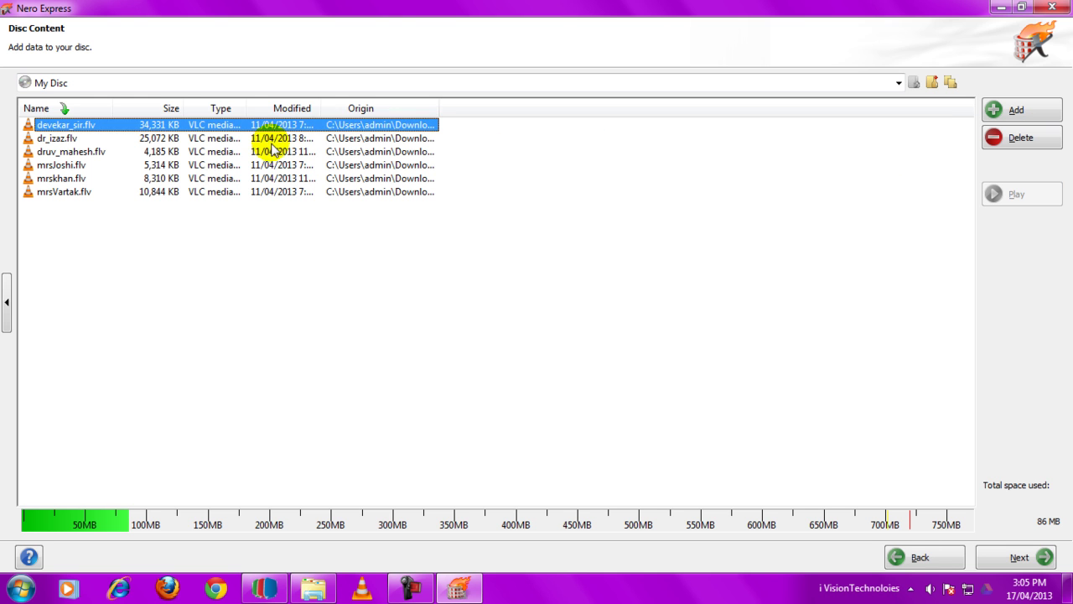
shift+click(271, 139)
ctrl+click(272, 152)
ctrl+click(272, 178)
ctrl+click(272, 165)
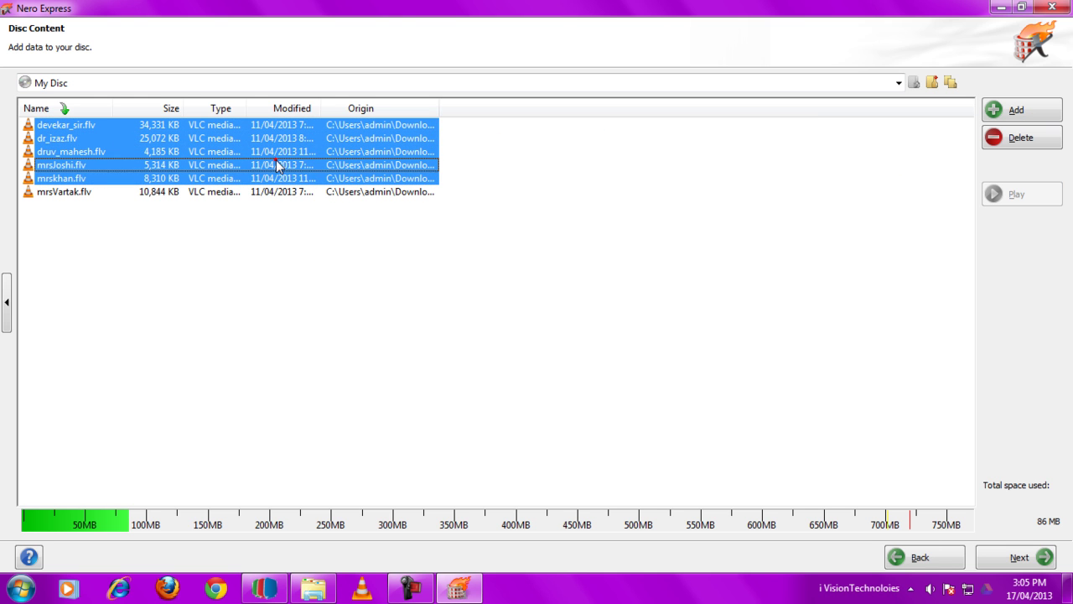
ctrl+click(274, 192)
click(1038, 138)
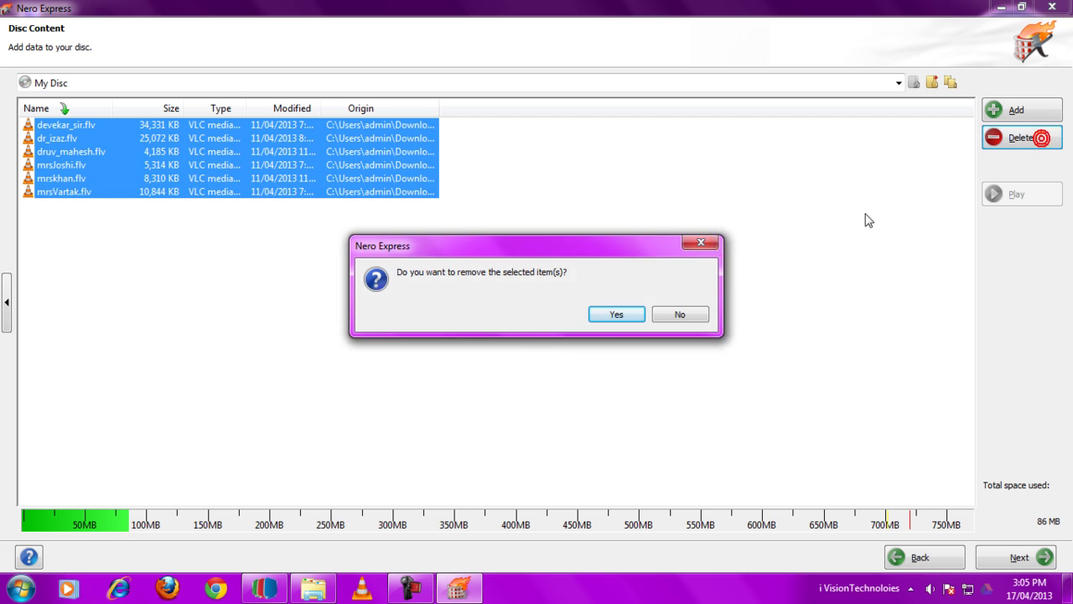
click(619, 313)
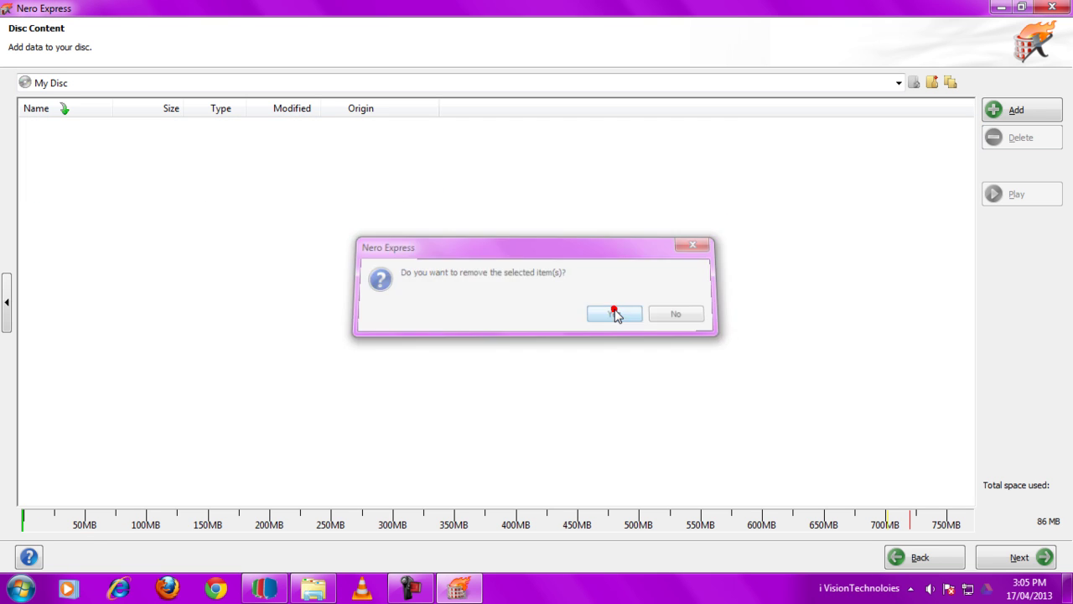
Browse to Downloads > Video > Bramhavidya in the file-adding dialog and add all six video files to the disc.
click(1026, 114)
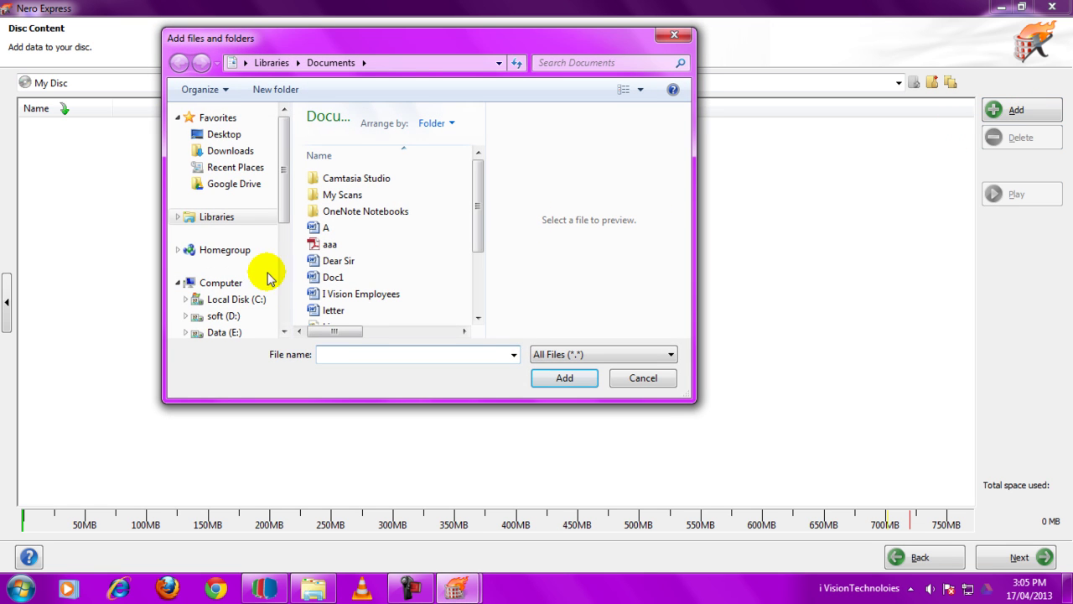
click(239, 151)
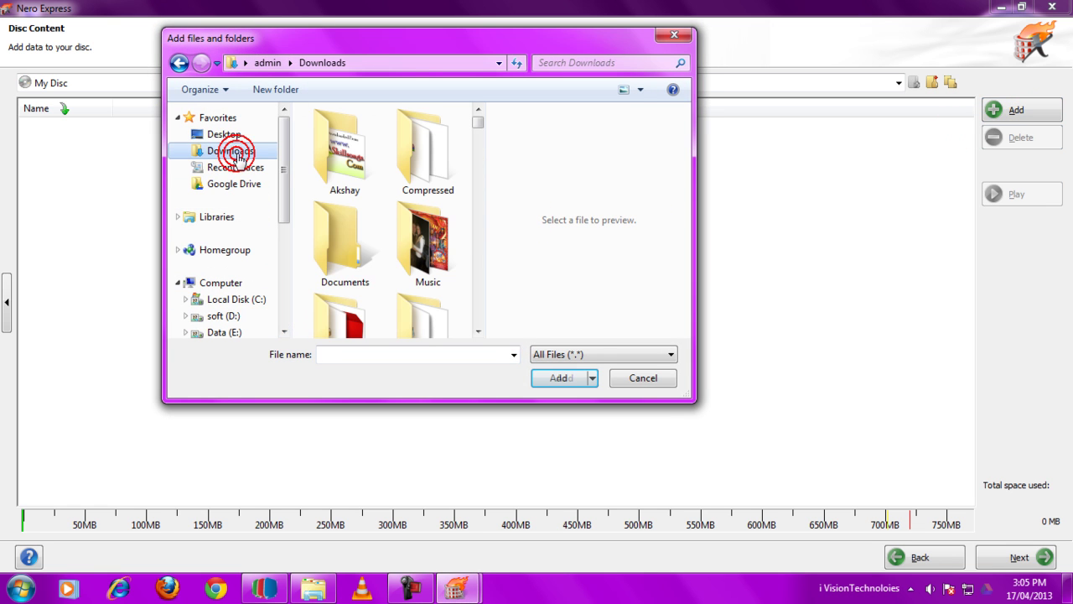
click(478, 332)
click(478, 332)
double_click(346, 132)
double_click(346, 134)
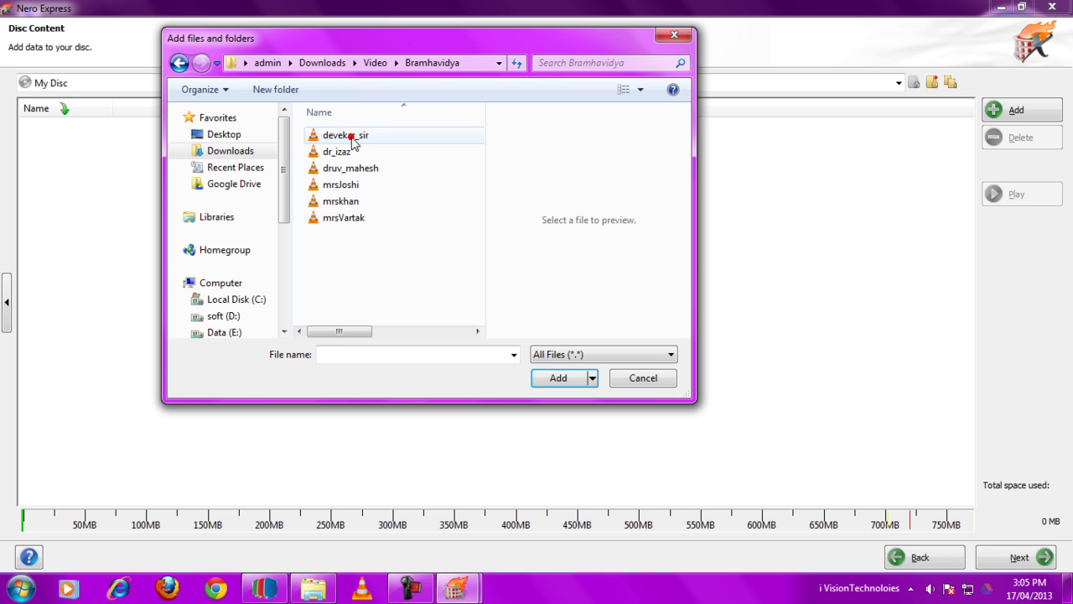
key(ctrl+a)
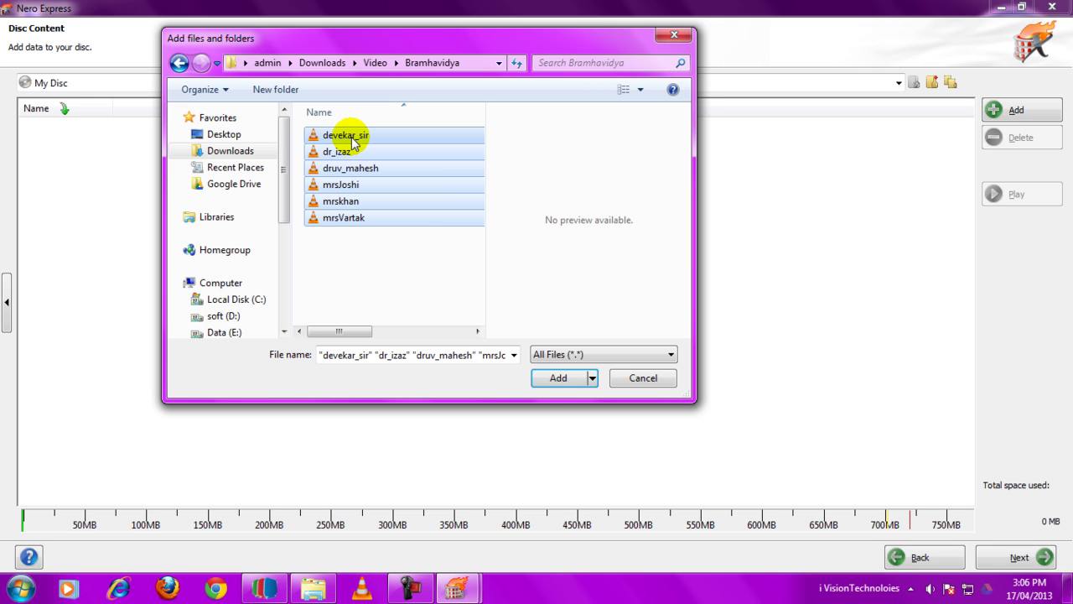
click(563, 377)
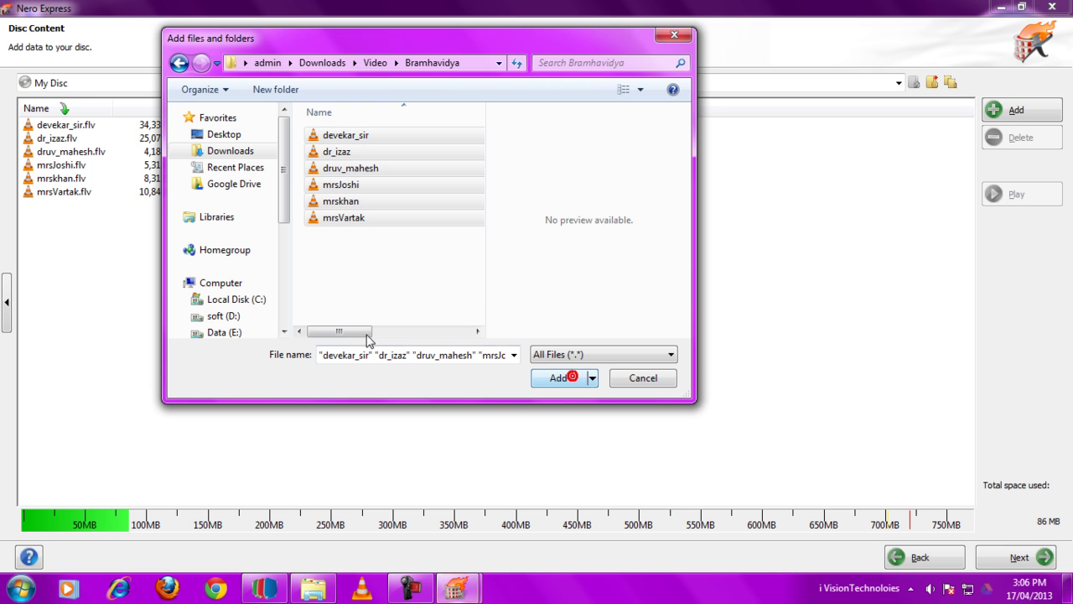
click(656, 379)
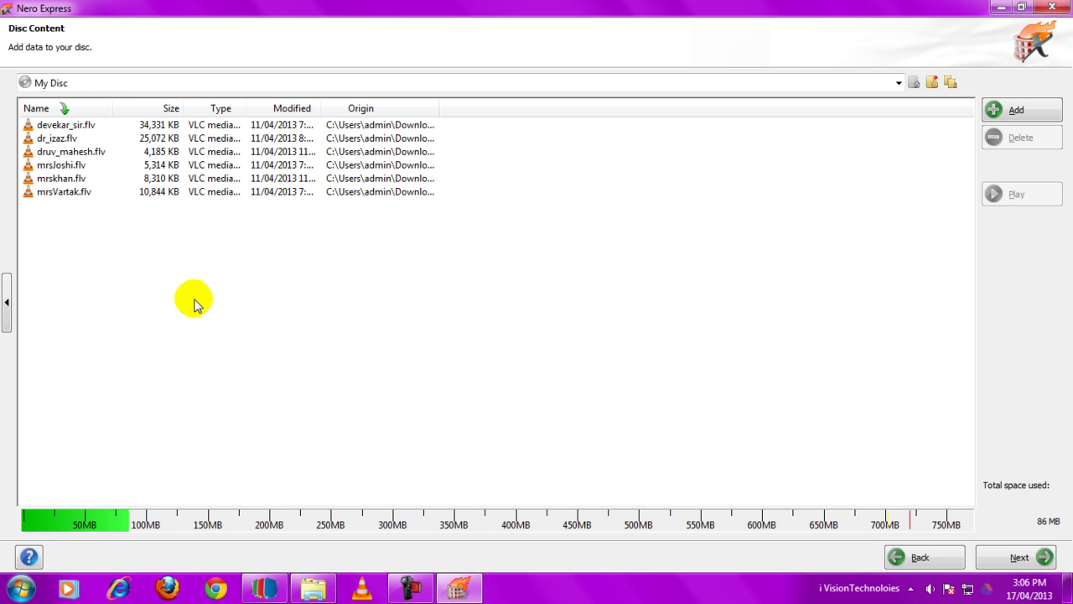
click(120, 240)
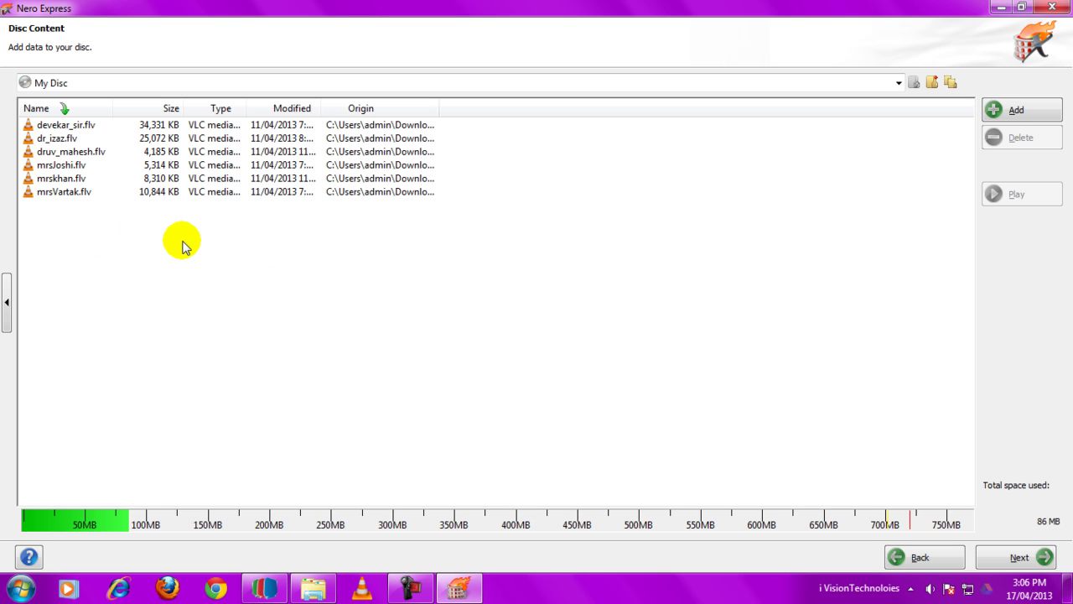
Proceed to the final burn settings and choose F: HL-DT-ST DVDRAM GH22NS70 as the recorder, keeping the disc name My Disc.
click(1029, 560)
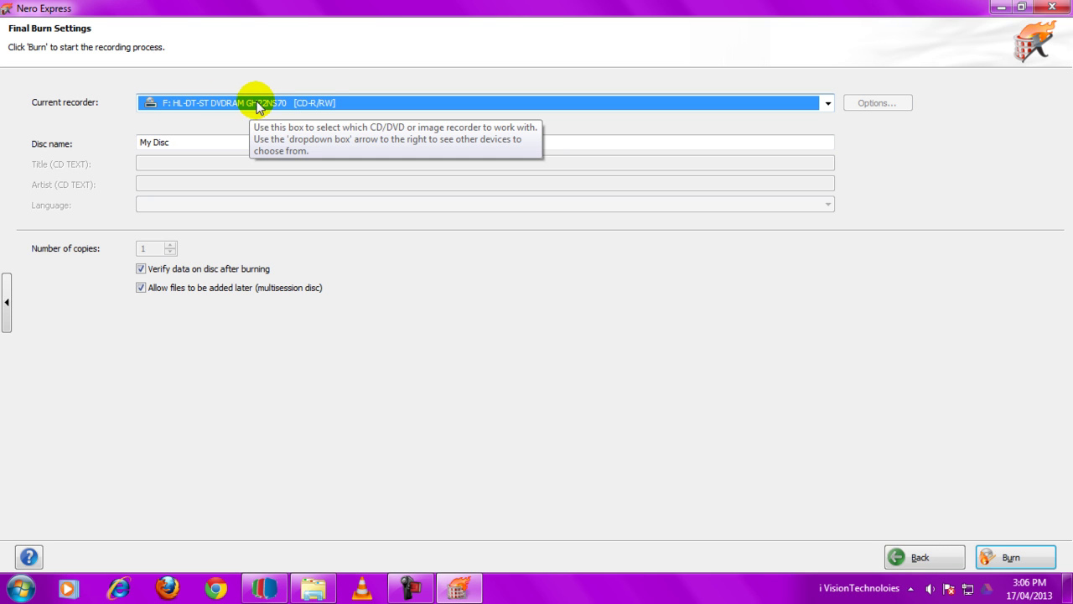
click(259, 104)
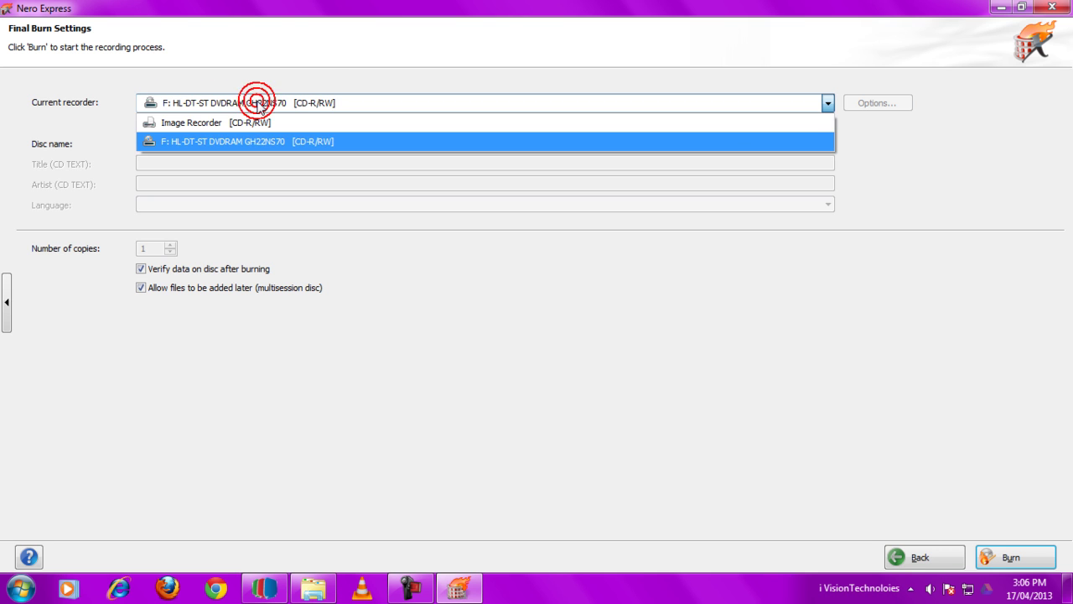
click(209, 143)
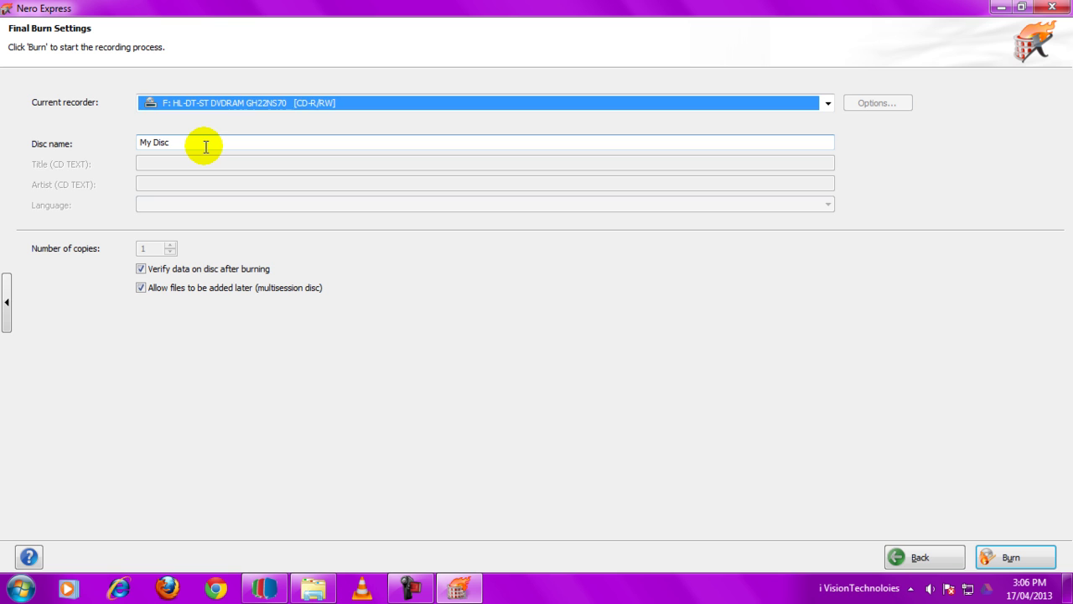
click(206, 147)
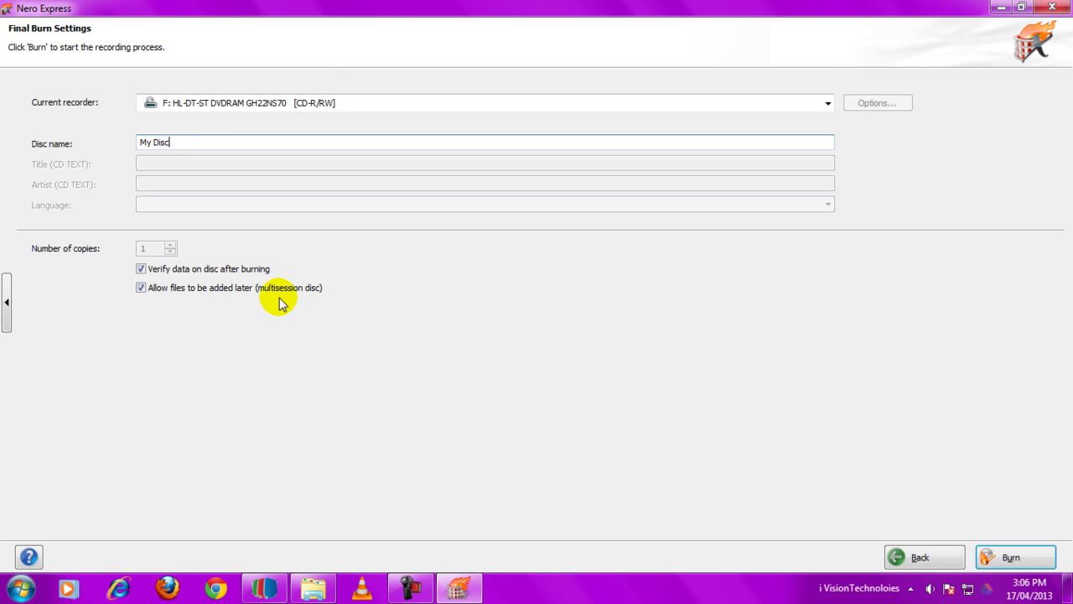
click(276, 347)
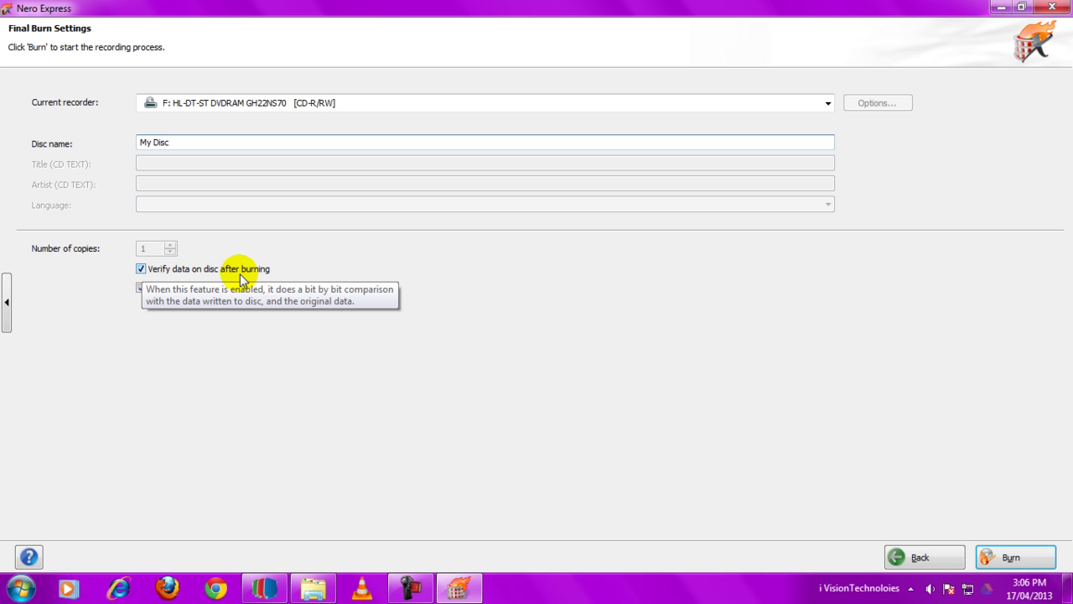
Switch data verification after burning and the multisession option off and back on, one after the other.
click(141, 269)
click(141, 269)
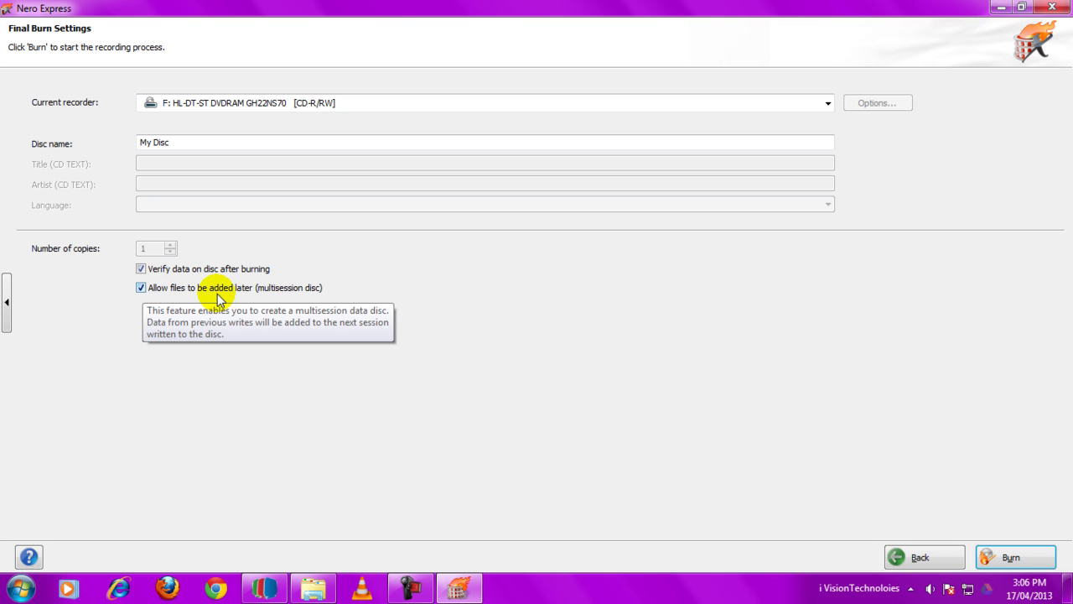
click(141, 290)
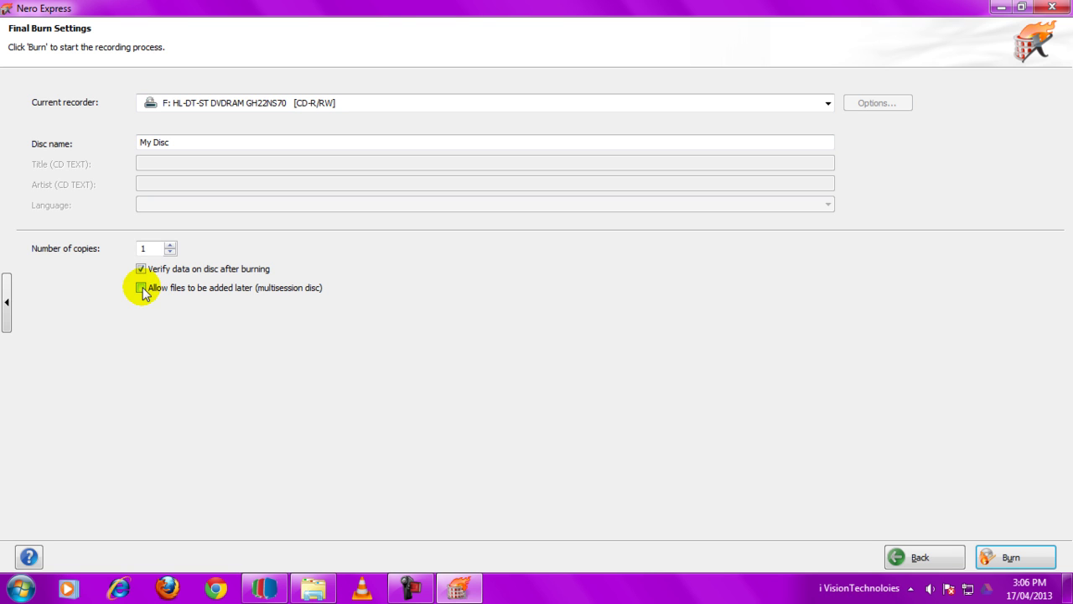
click(141, 290)
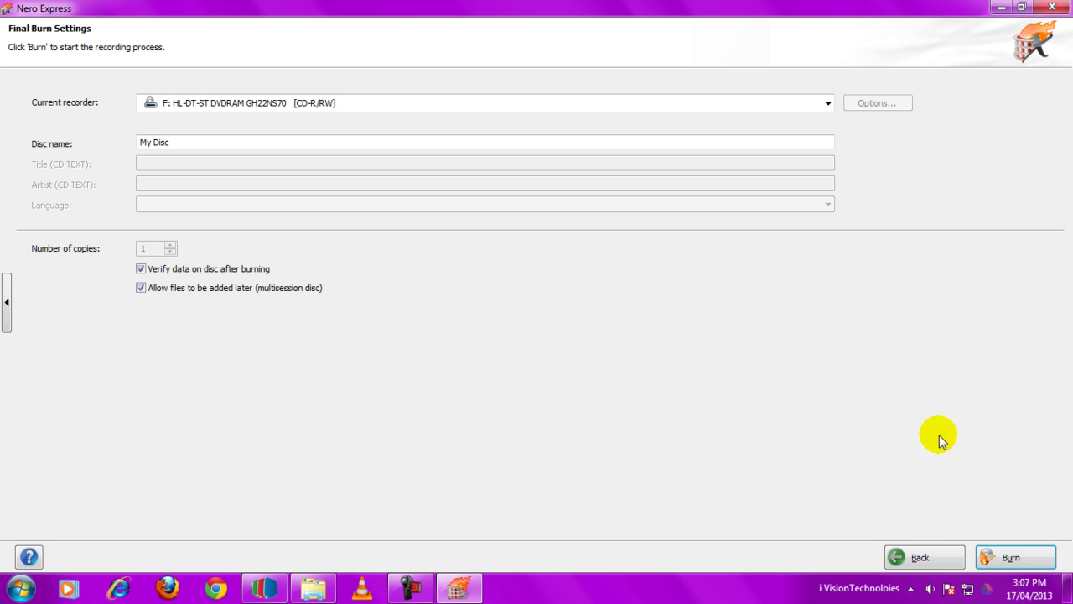
Burn the data CD and close Nero Express once burning and verification have finished.
click(1013, 558)
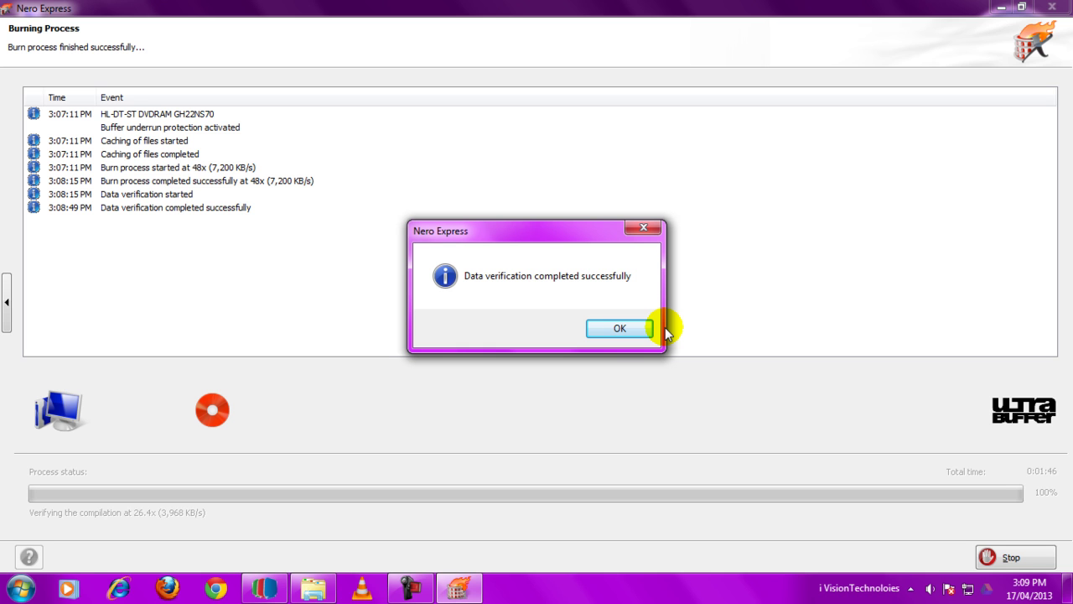
click(613, 330)
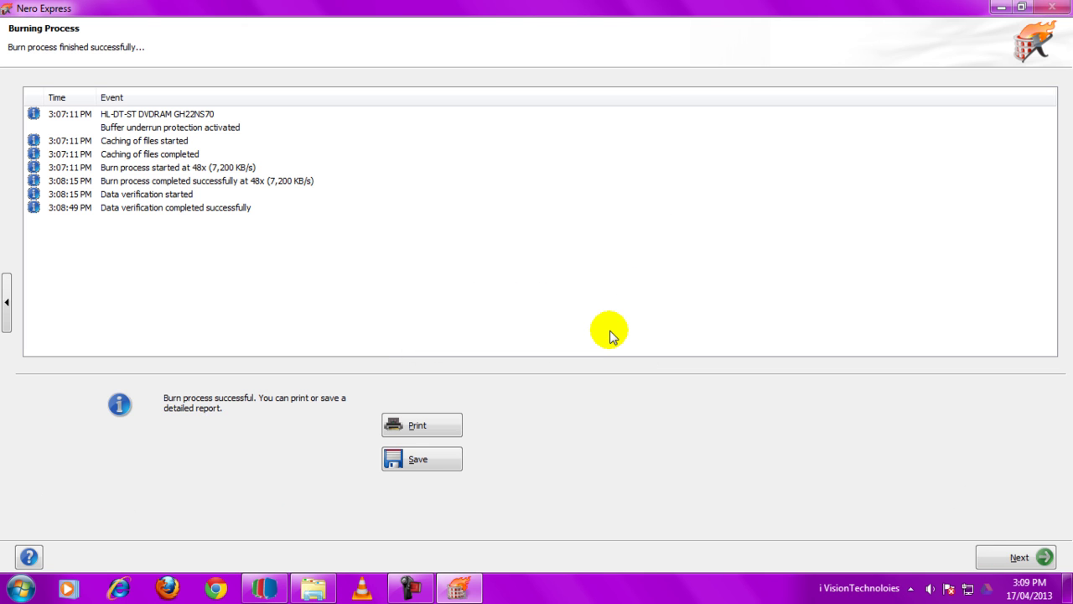
click(1032, 553)
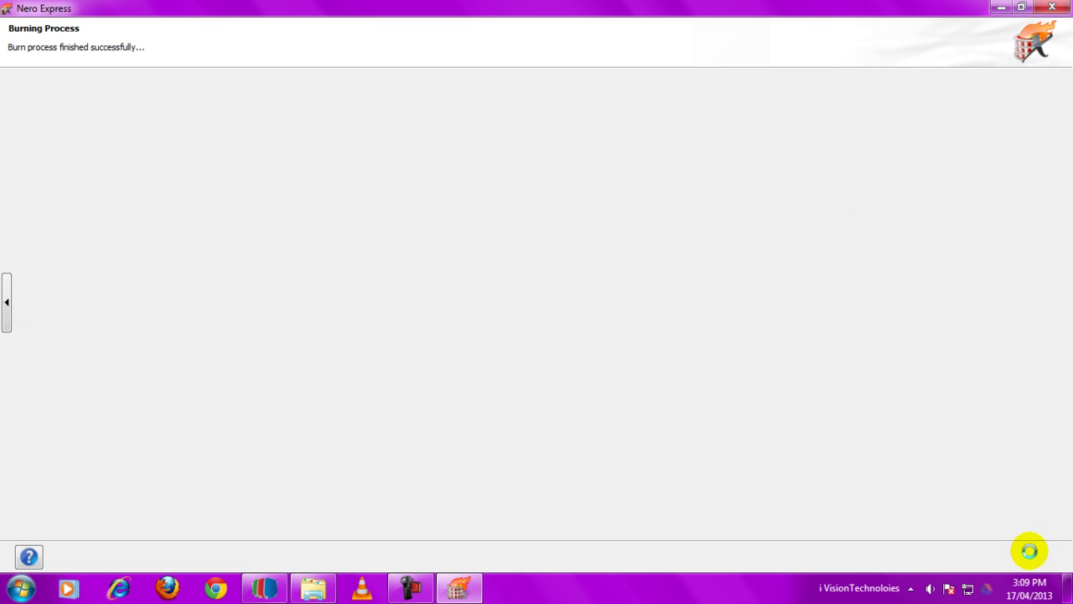
click(1052, 7)
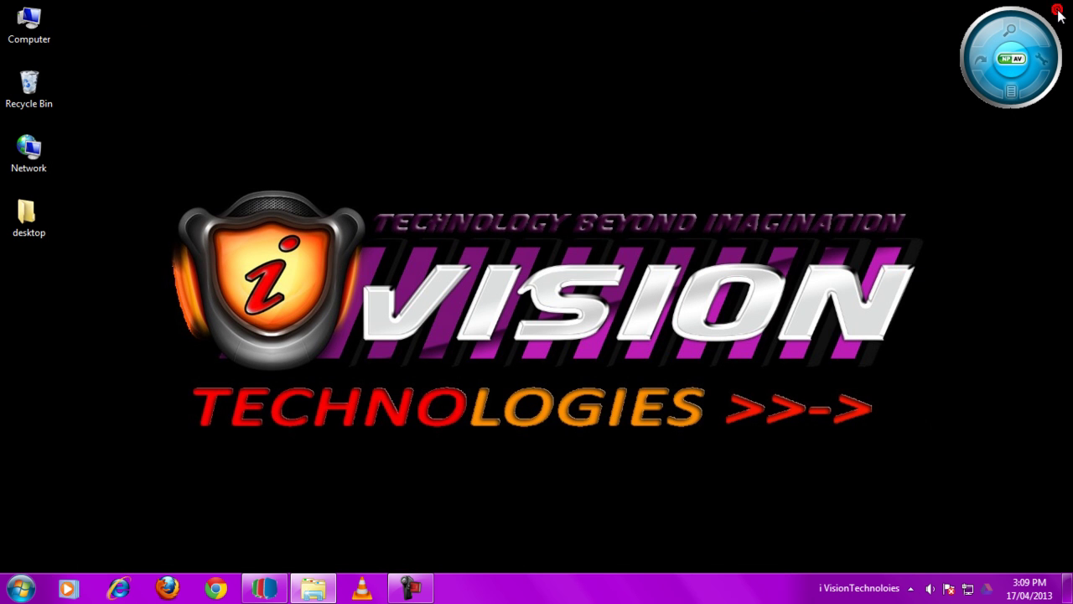